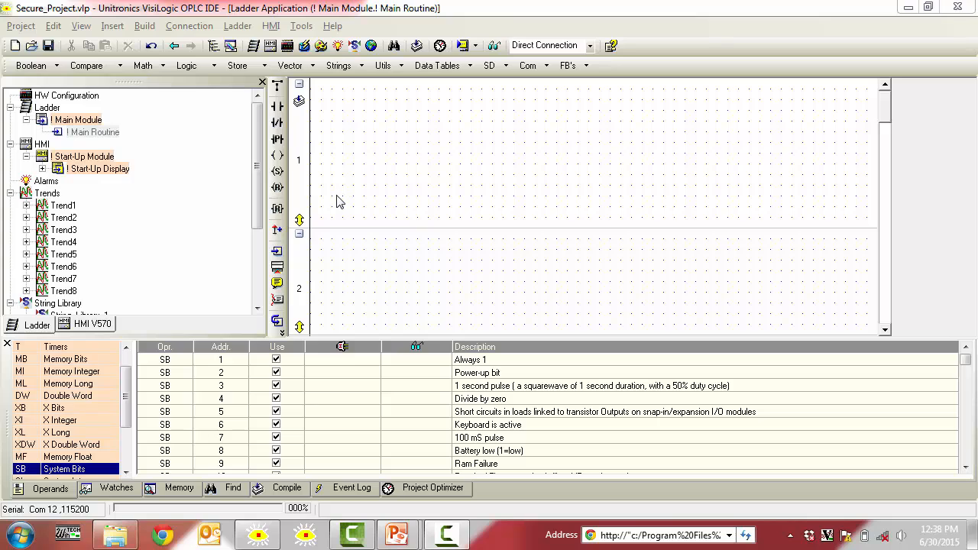
Enable 'Password protected (Upload)' in Project Properties and enter the upload password.
click(21, 26)
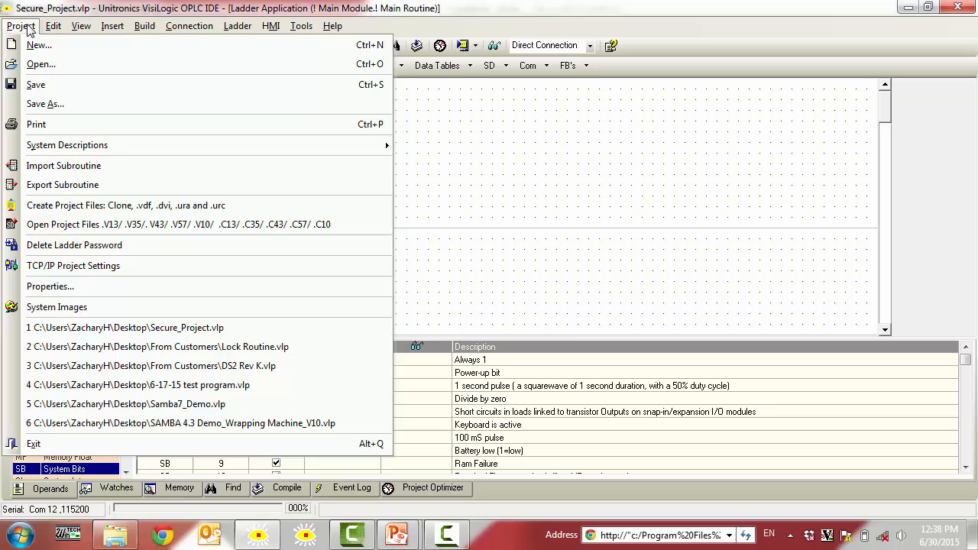
click(68, 291)
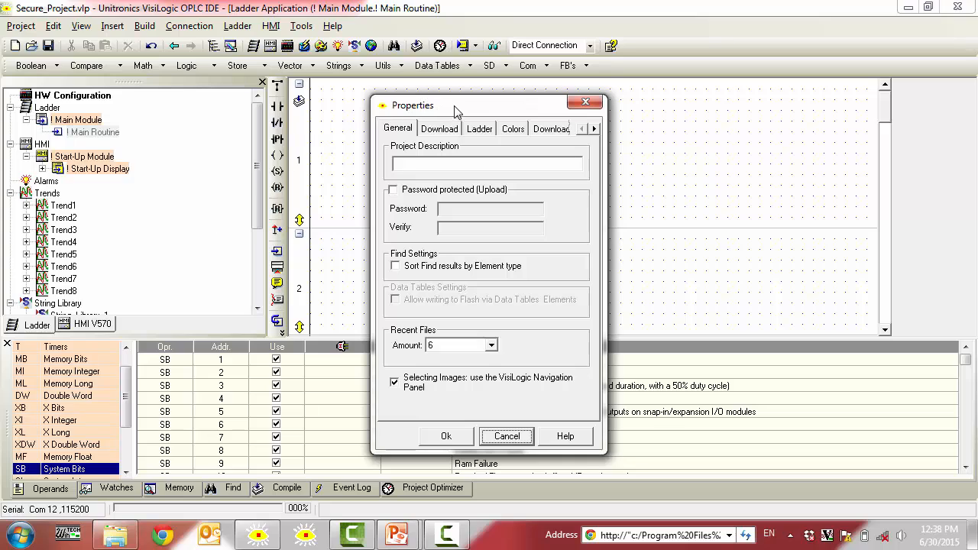
drag(456, 109, 452, 84)
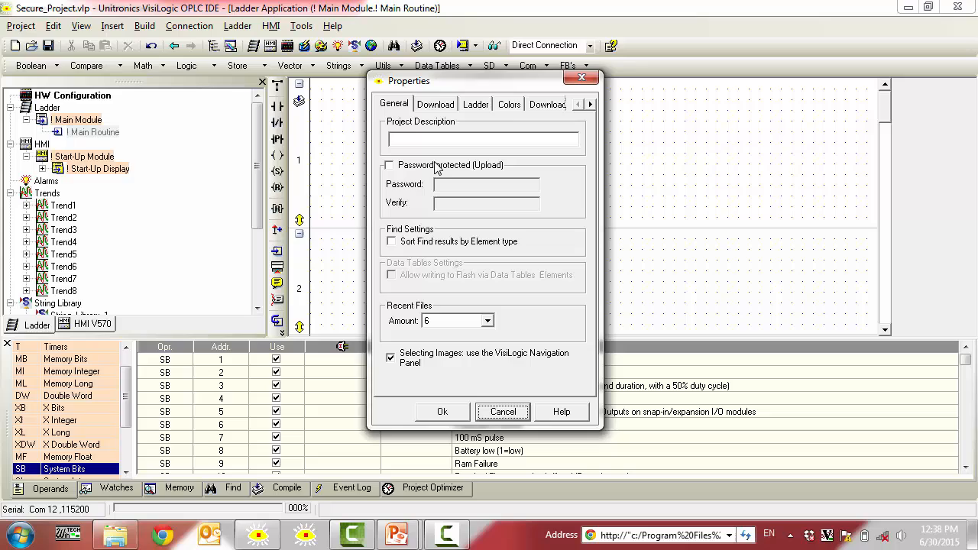
click(390, 166)
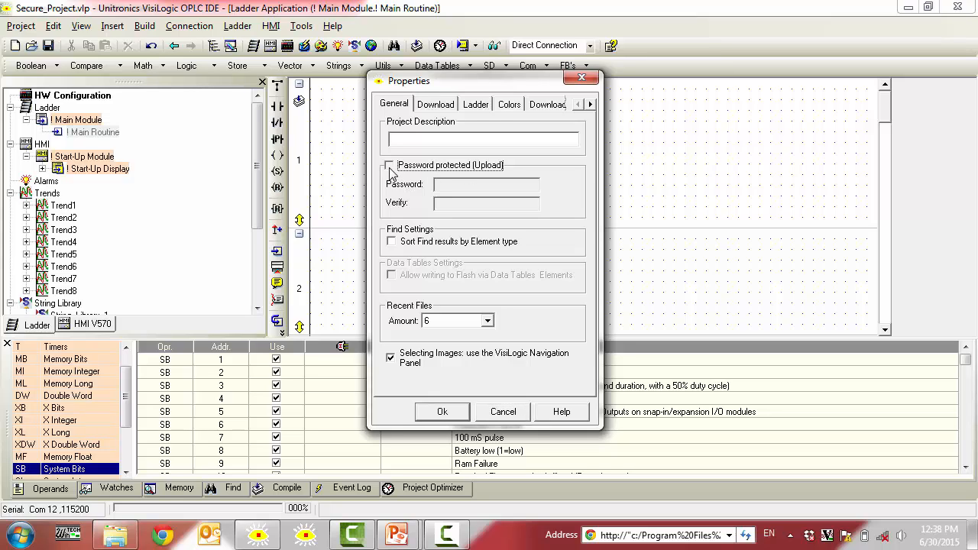
click(444, 184)
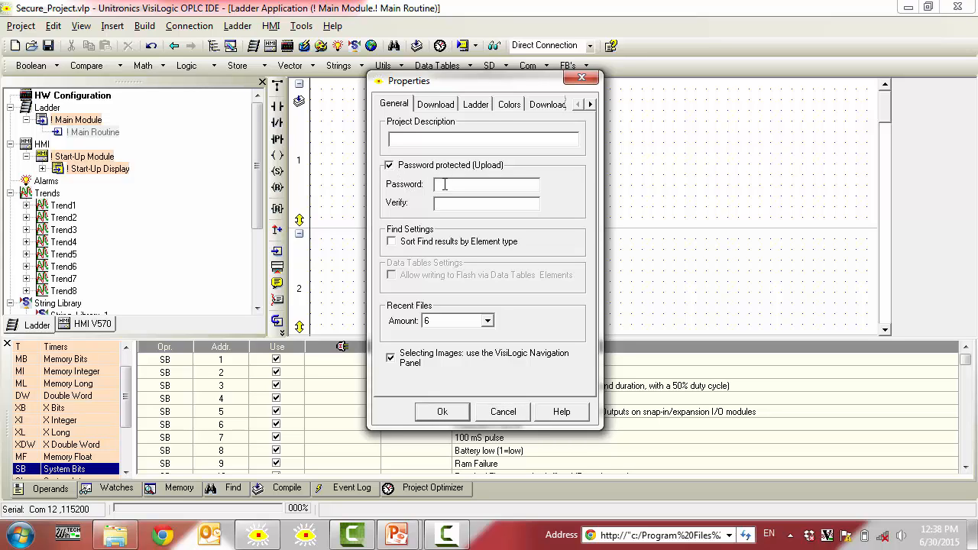
text(******)
text(******)
click(444, 413)
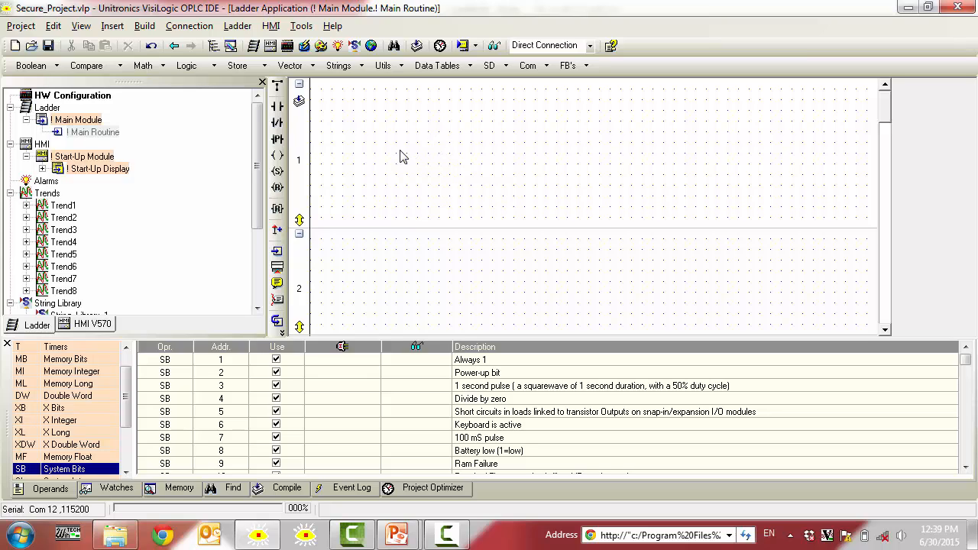
Place a direct contact at the start of rung 1 with operand SB 2, the Power-up bit.
click(278, 108)
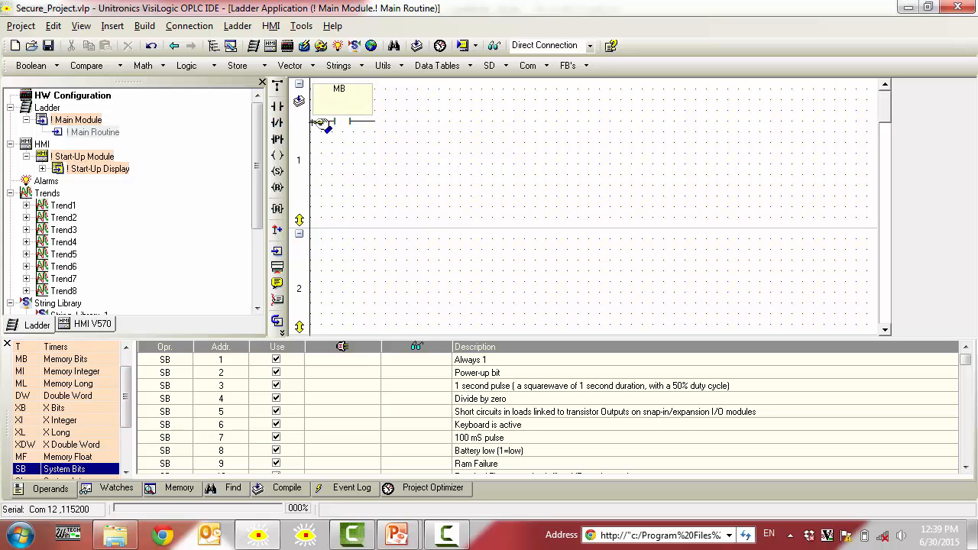
click(328, 126)
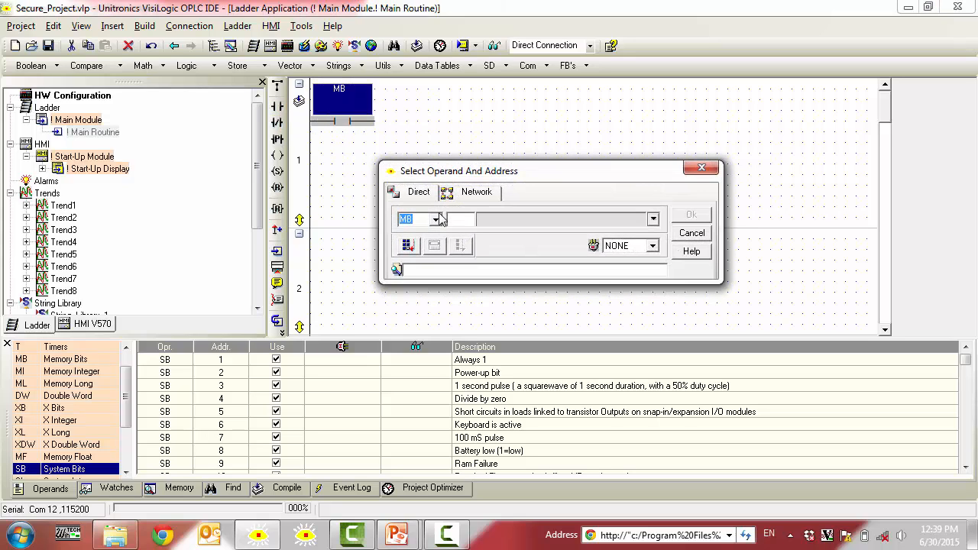
text(s)
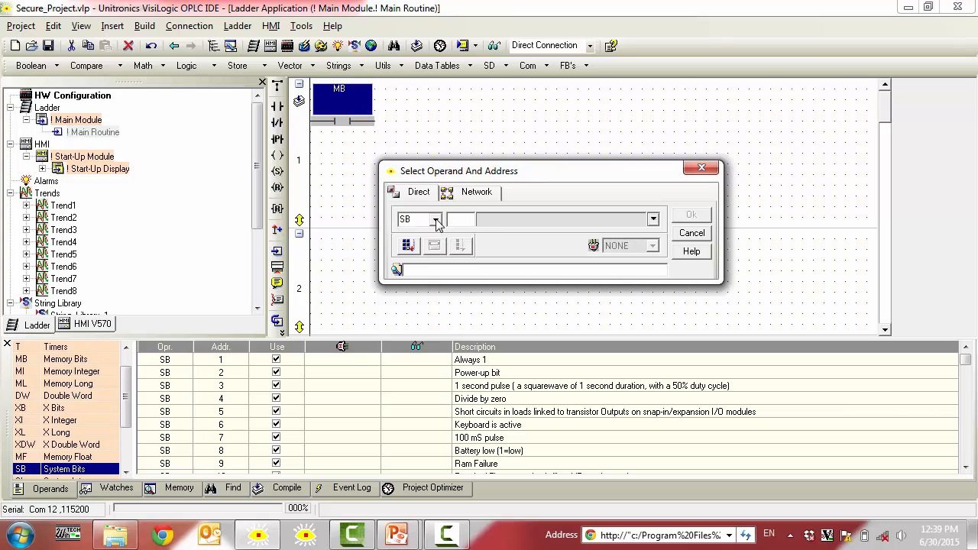
click(461, 220)
text(2)
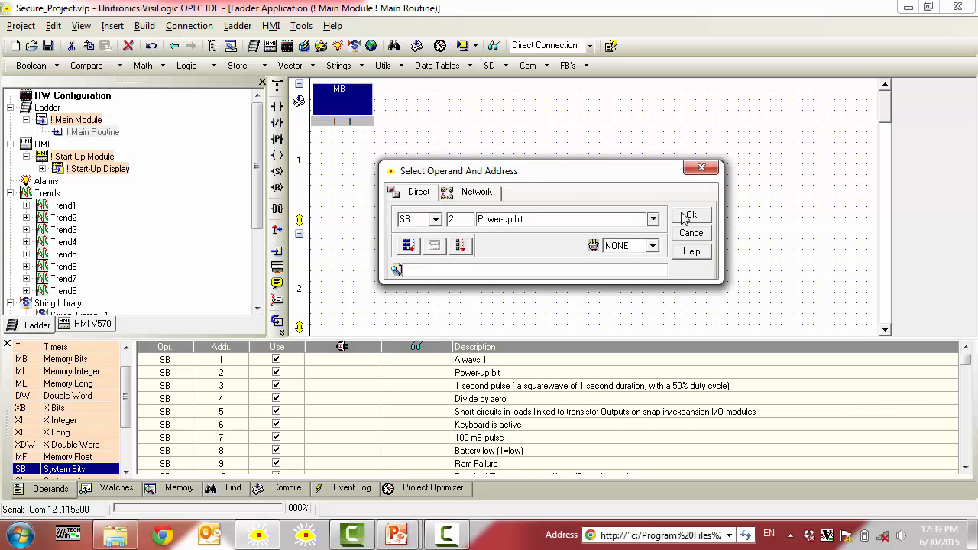
click(691, 216)
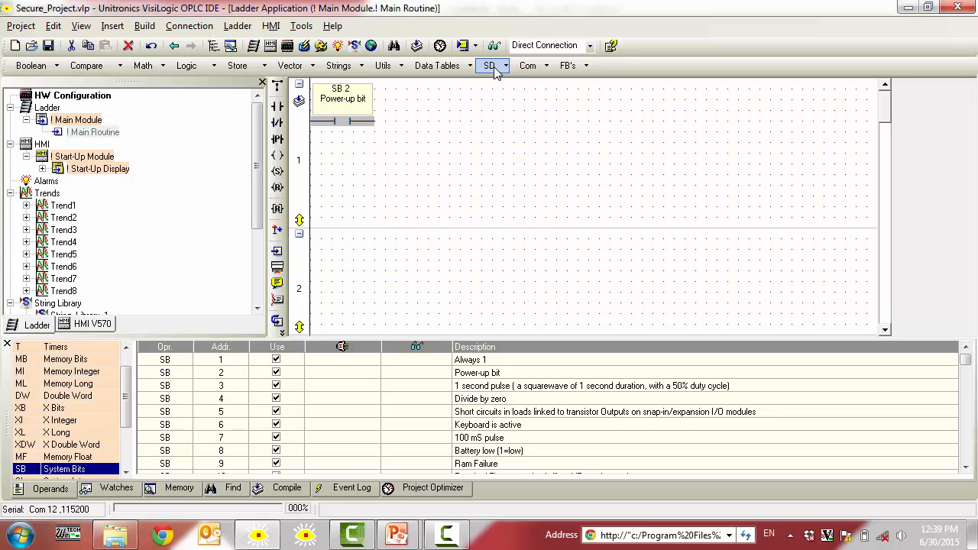
click(497, 72)
click(504, 76)
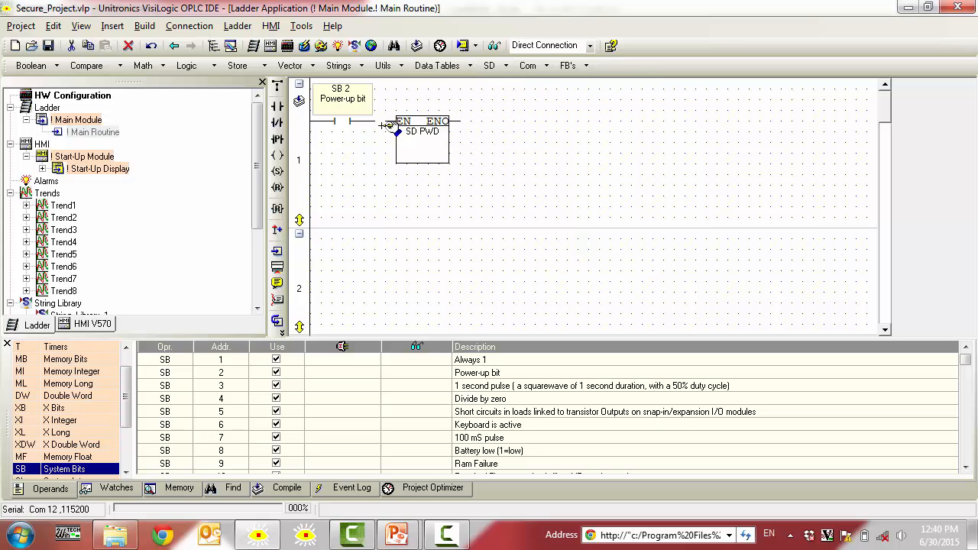
click(390, 128)
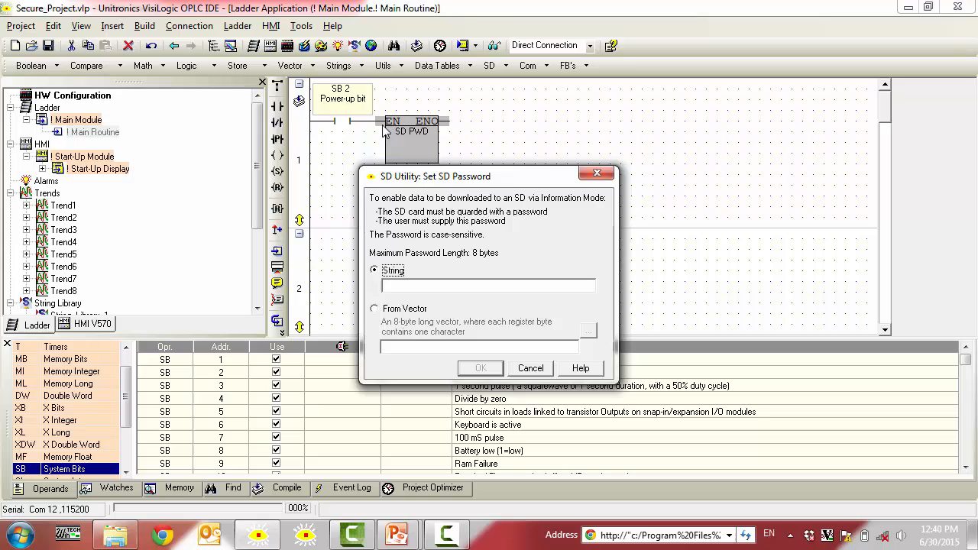
click(406, 284)
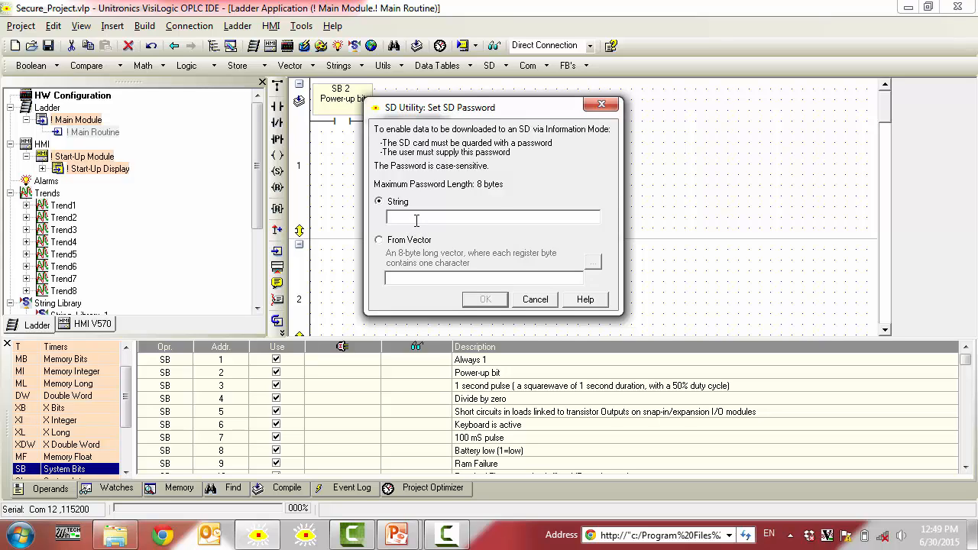
click(485, 299)
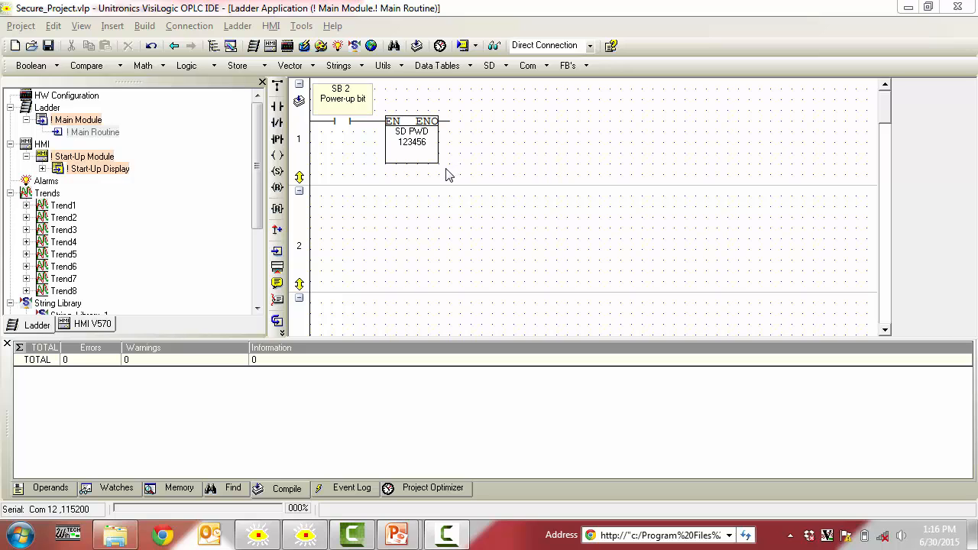
Create the ladder protection password via Project commands, entering it in Password and Verify.
click(22, 26)
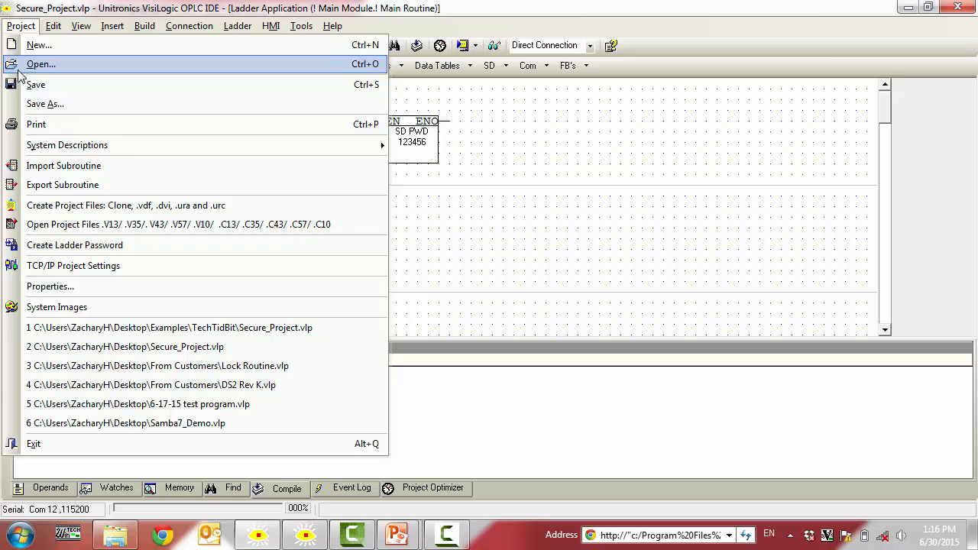
click(79, 247)
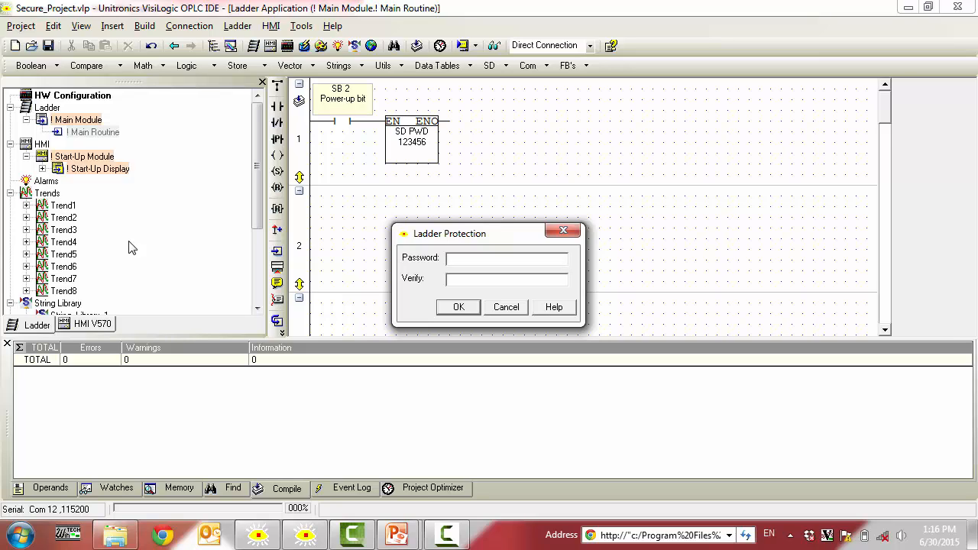
key(Tab)
click(460, 307)
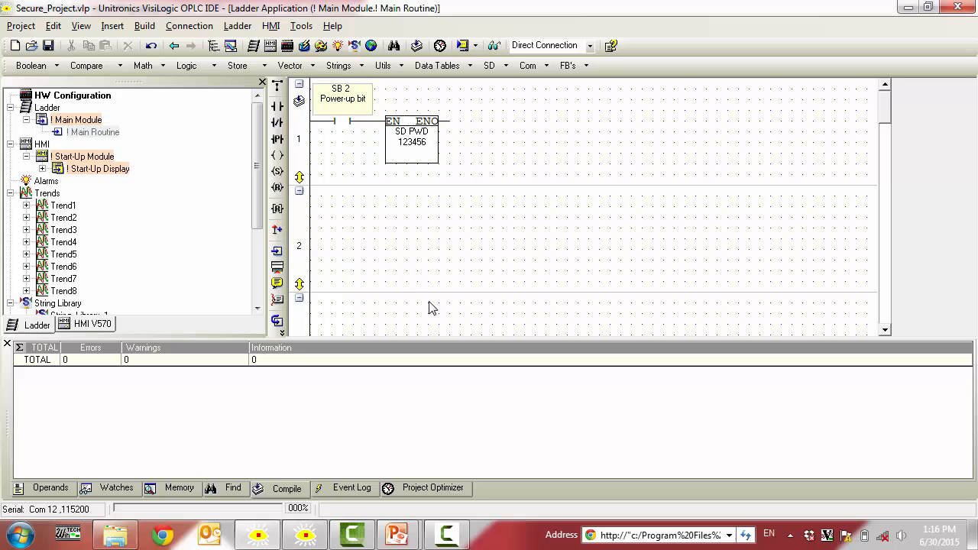
Add a new subroutine under Main Module and name it To Be Locked.
click(101, 133)
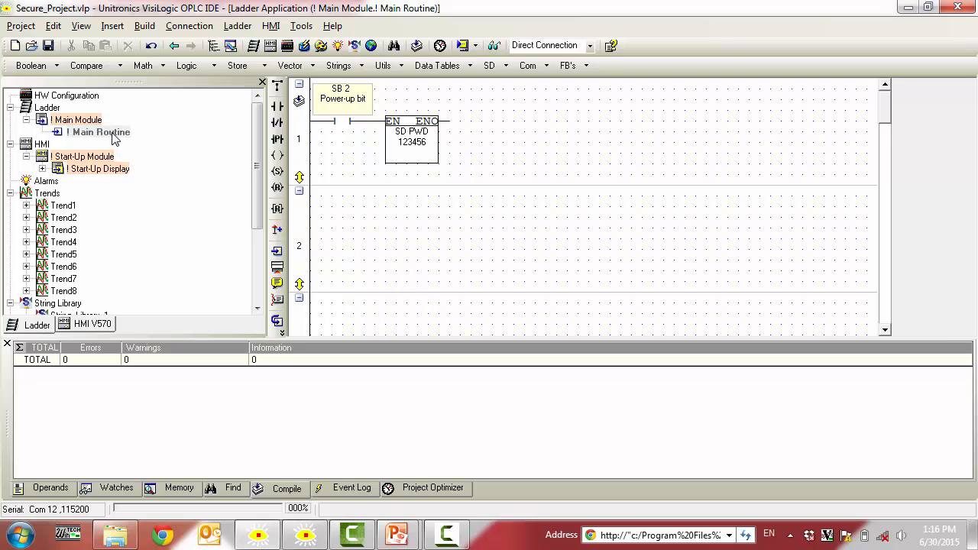
right_click(107, 132)
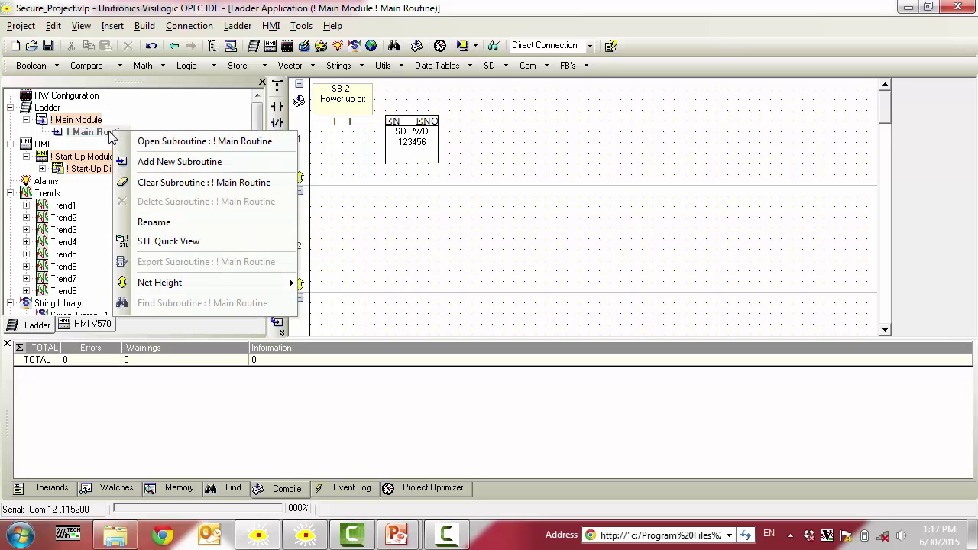
click(166, 164)
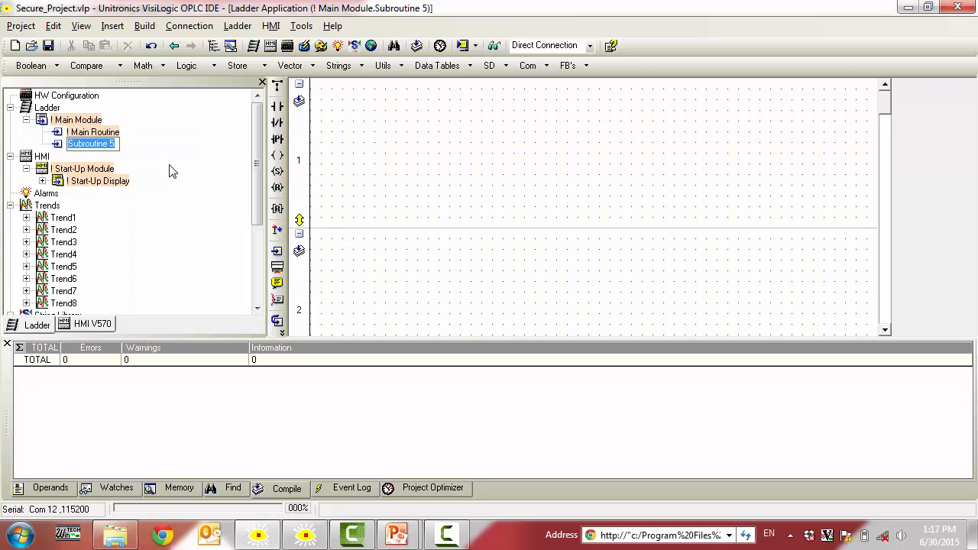
text(To Be Loc)
text(ked)
key(Return)
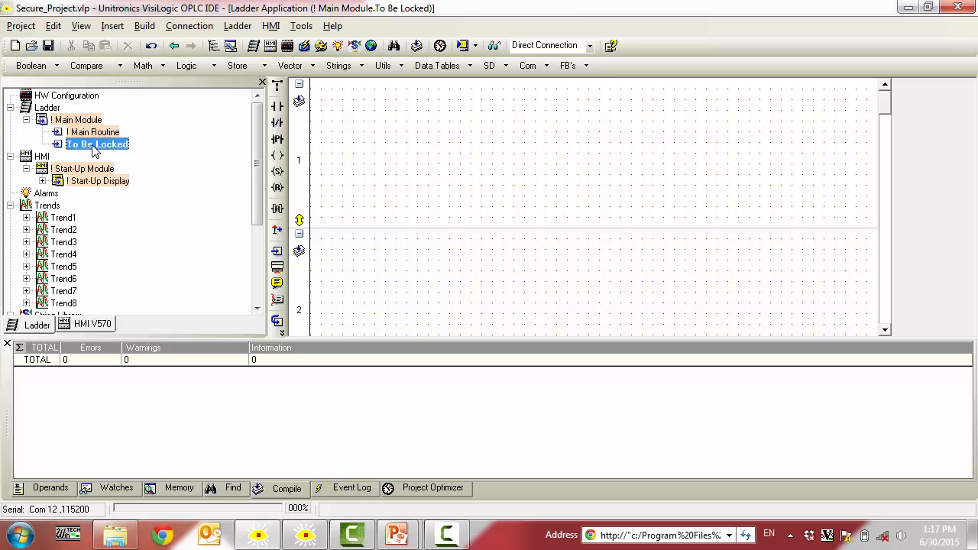
Apply the ladder password to lock the To Be Locked subroutine.
right_click(95, 148)
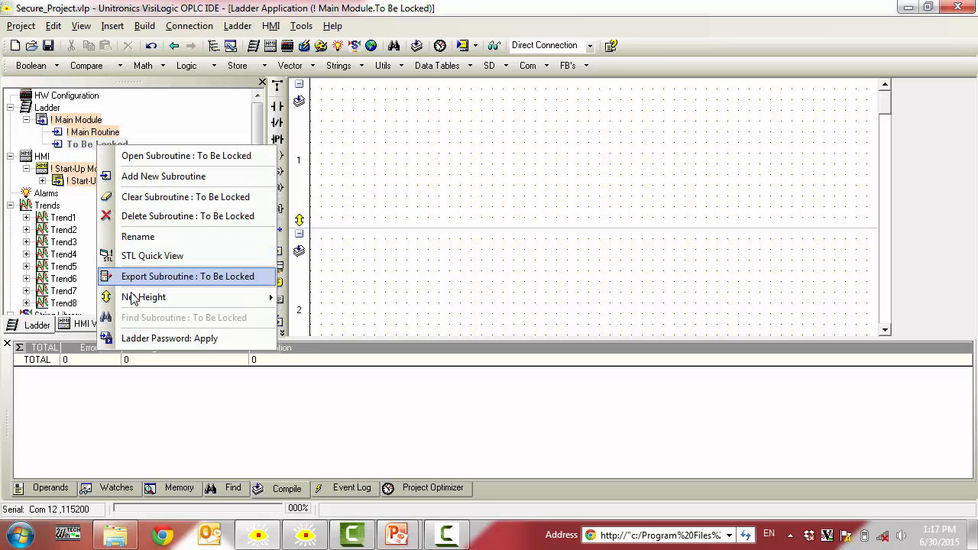
click(169, 338)
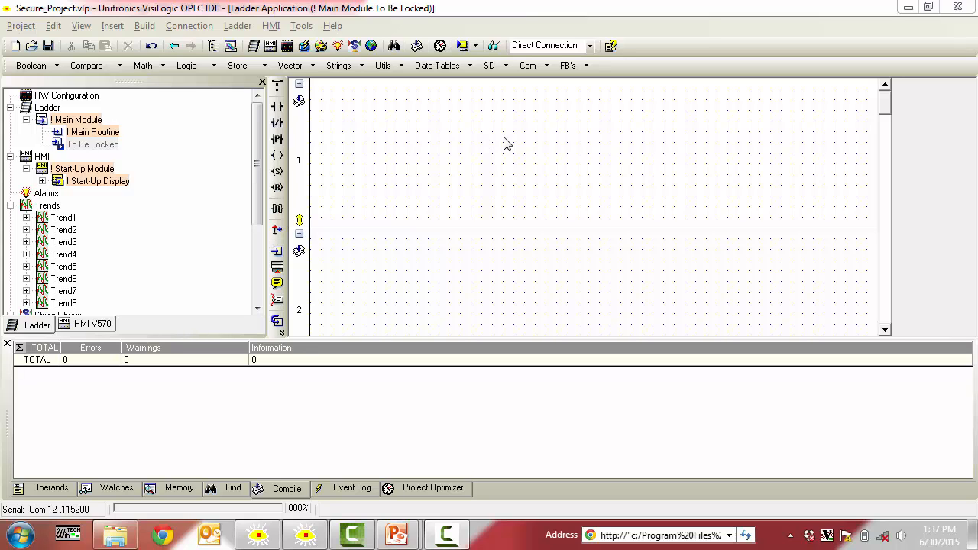
click(21, 26)
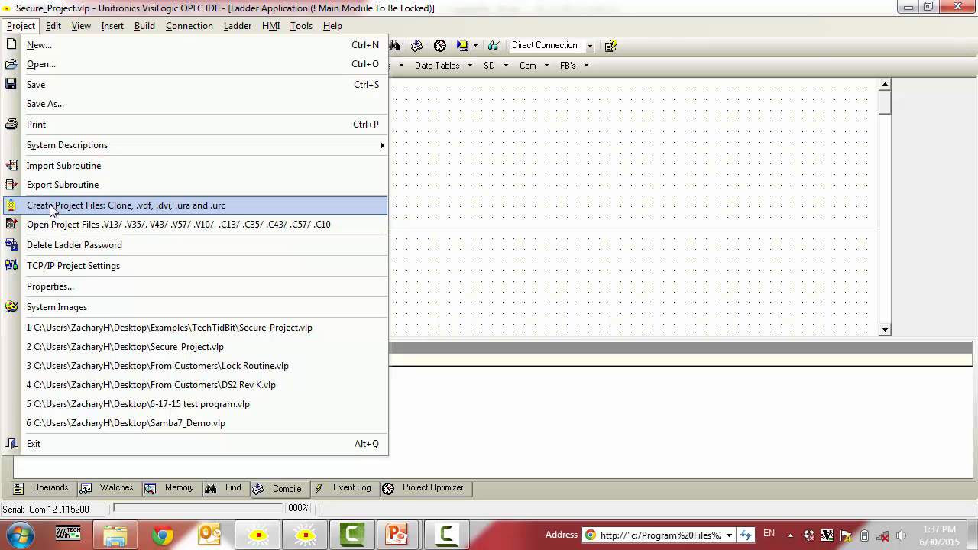
click(53, 212)
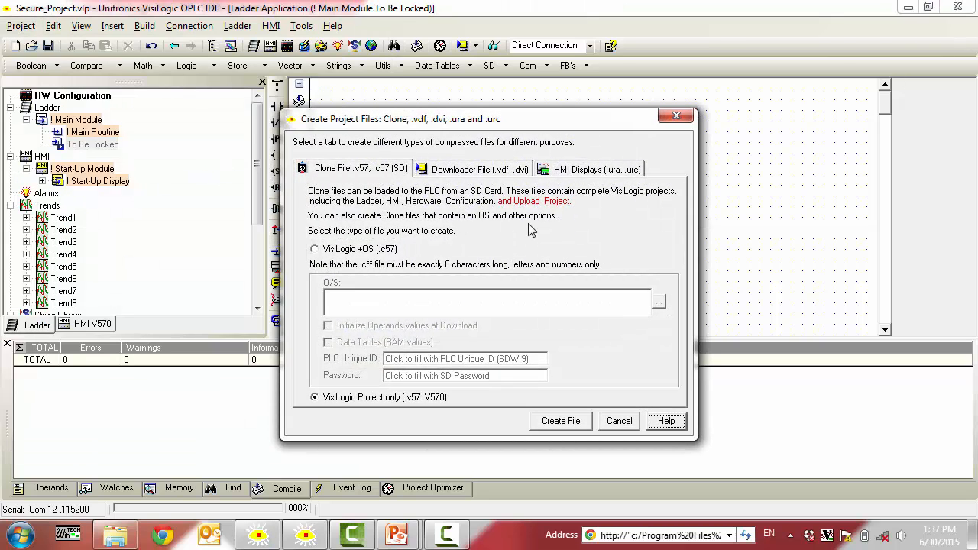
click(315, 250)
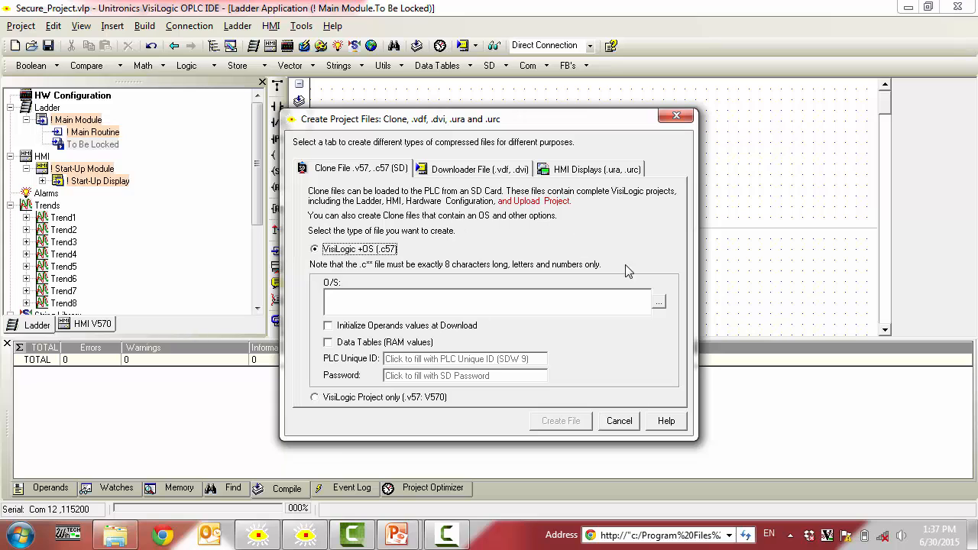
click(660, 303)
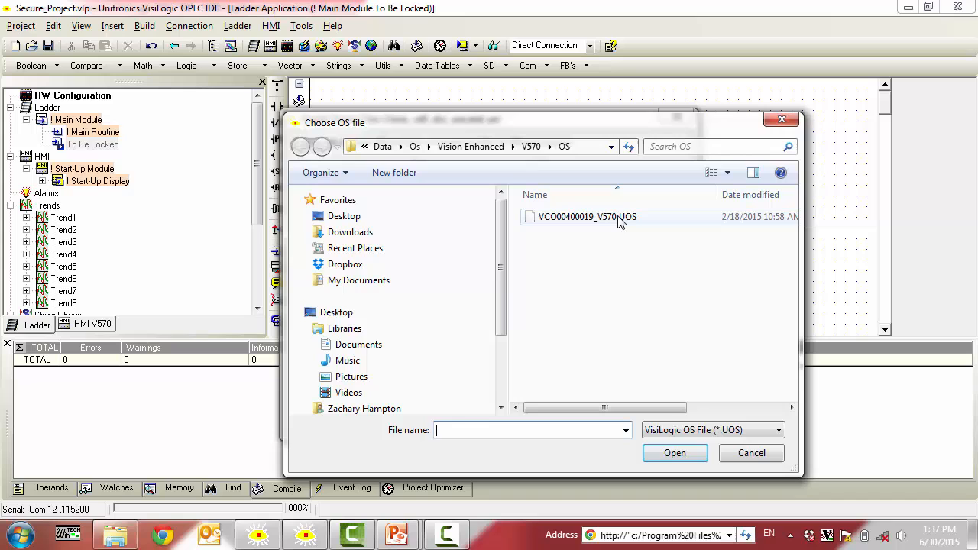
click(617, 224)
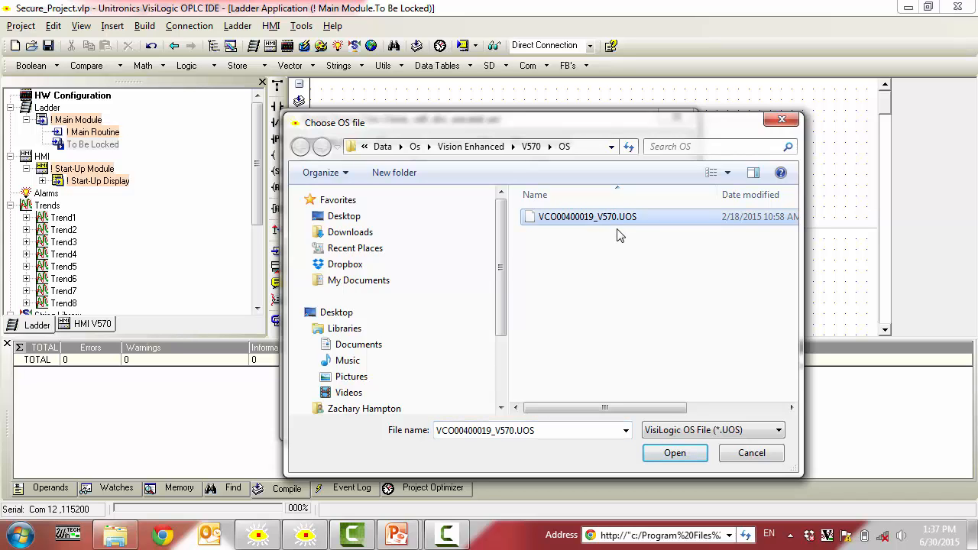
click(675, 454)
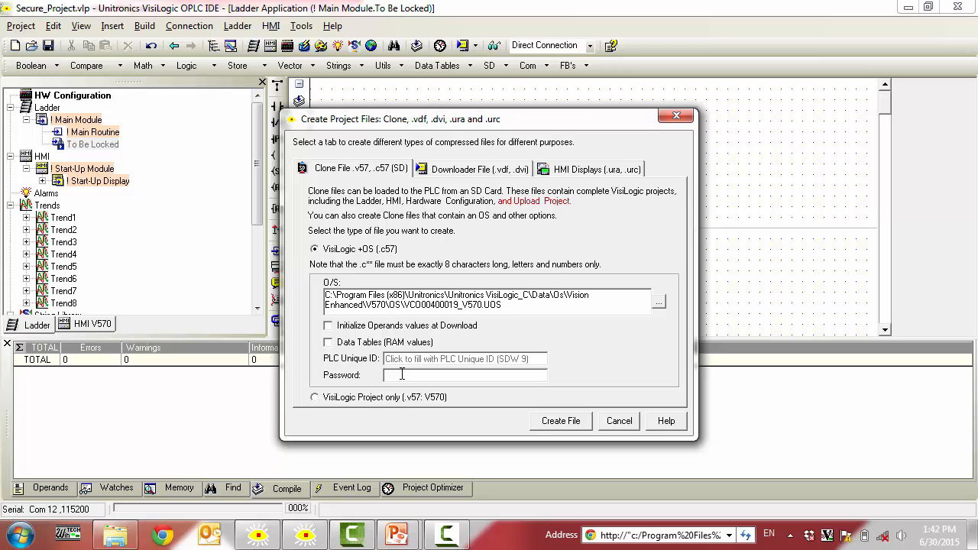
click(561, 422)
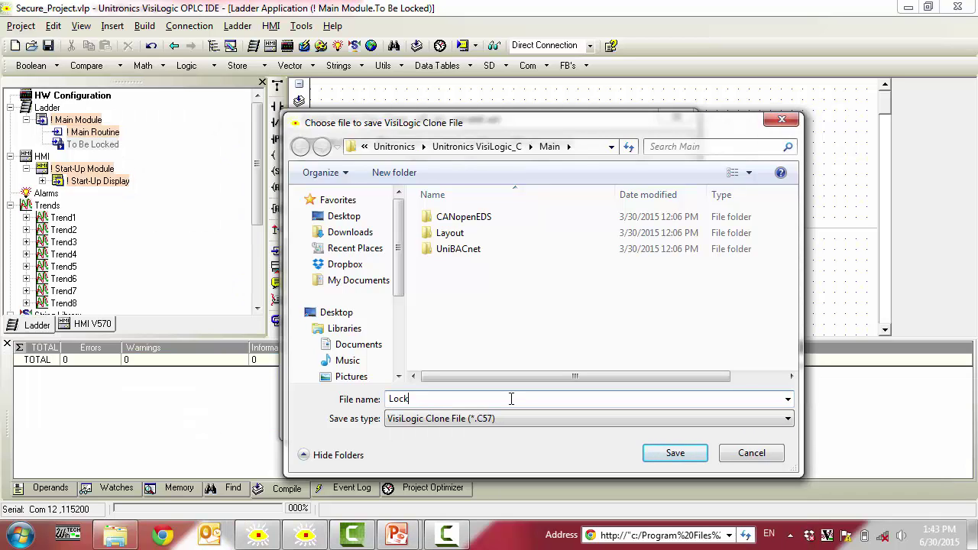
text(LockLock)
Save the clone as LockLock.C57 and acknowledge the clone build message.
click(670, 456)
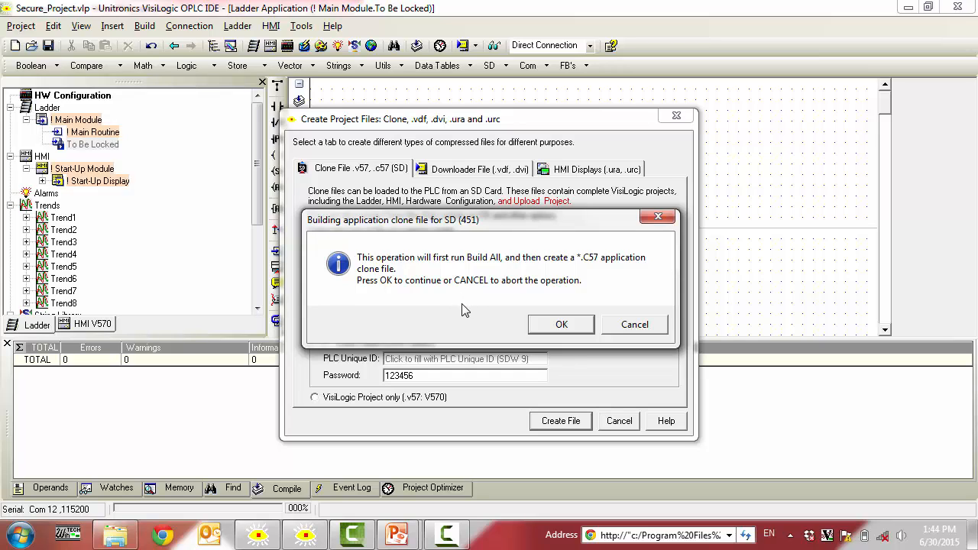
click(557, 327)
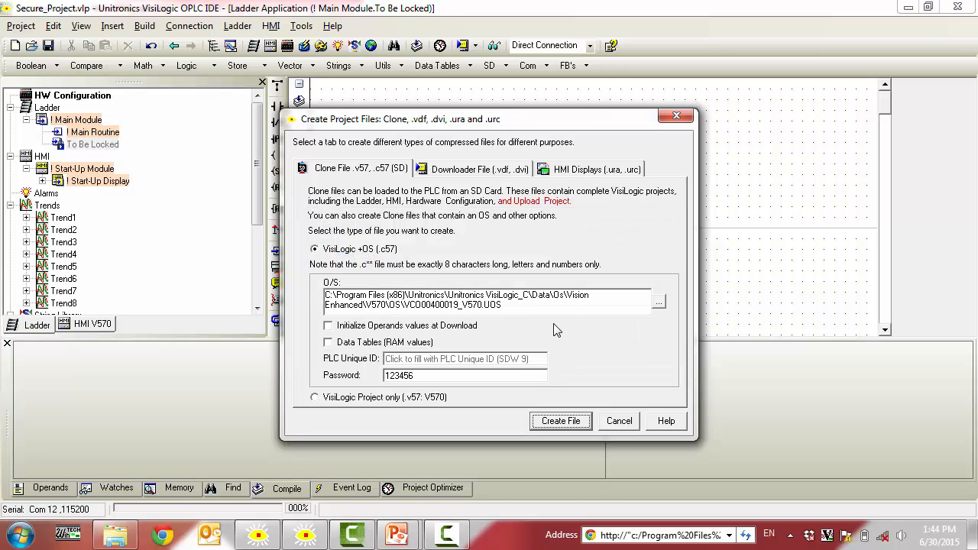